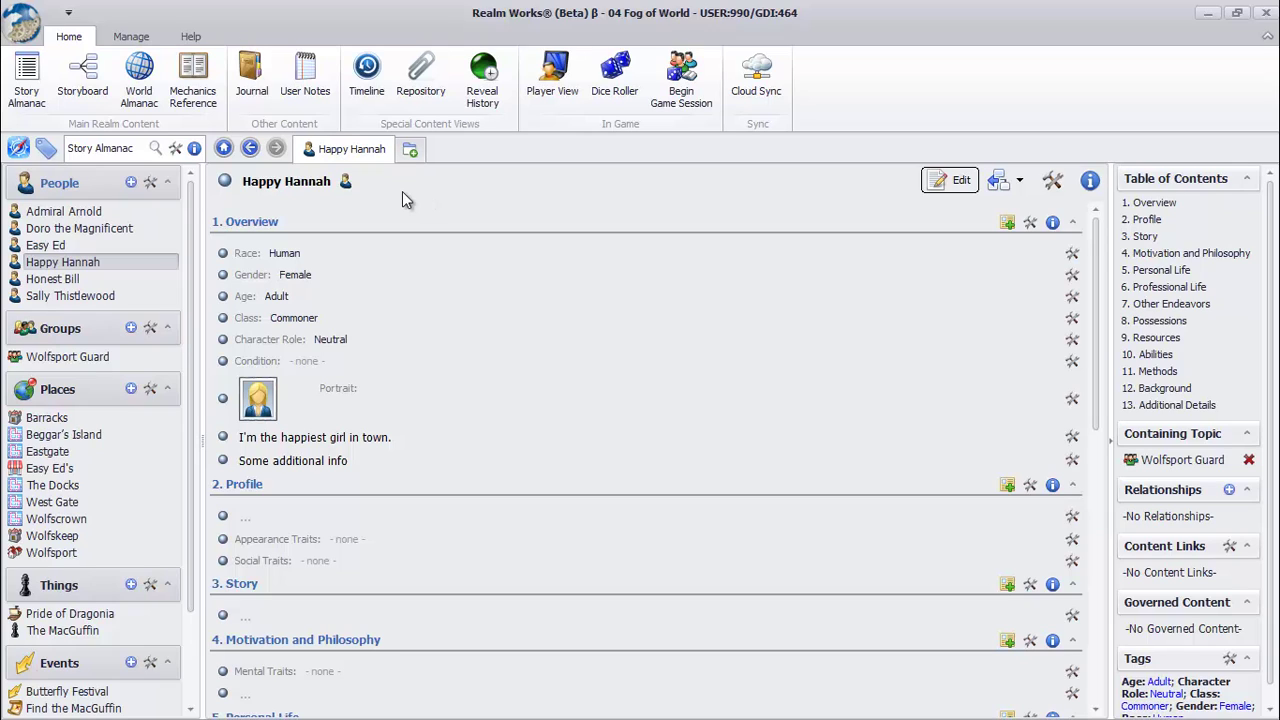
- Reveal the Happy Hannah topic to players by turning its title bullet green
{"action": "left_click", "coordinate": [225, 182]}
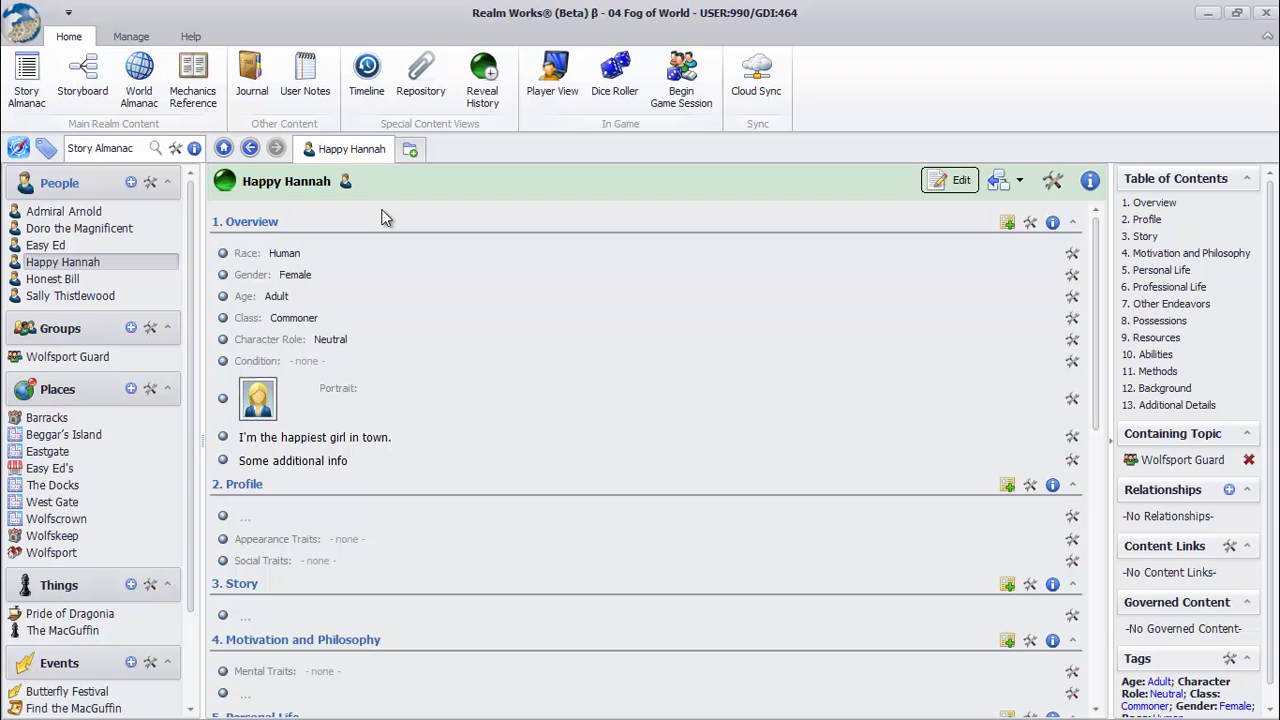
- Reveal Hannah's Race, Gender, Age and 'I'm the happiest girl in town.' snippets
{"action": "left_click", "coordinate": [364, 220]}
{"action": "left_click", "coordinate": [222, 254]}
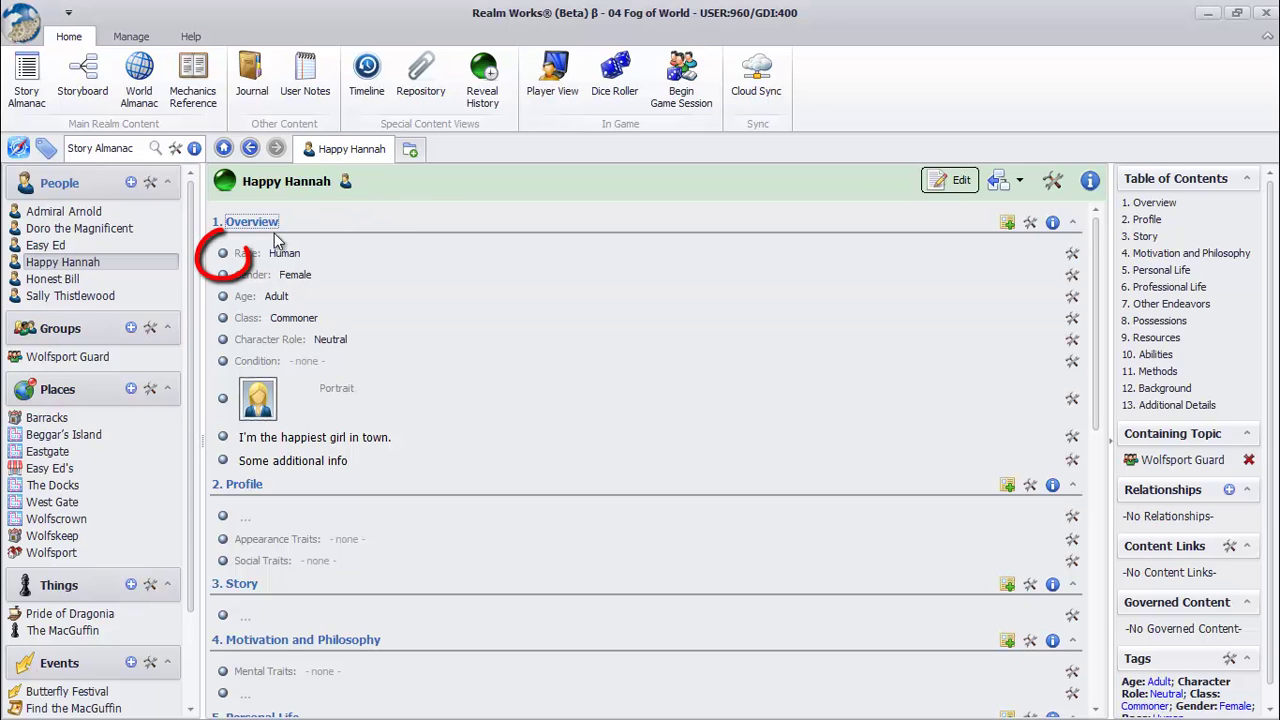
{"action": "left_click", "coordinate": [222, 274]}
{"action": "left_click", "coordinate": [222, 296]}
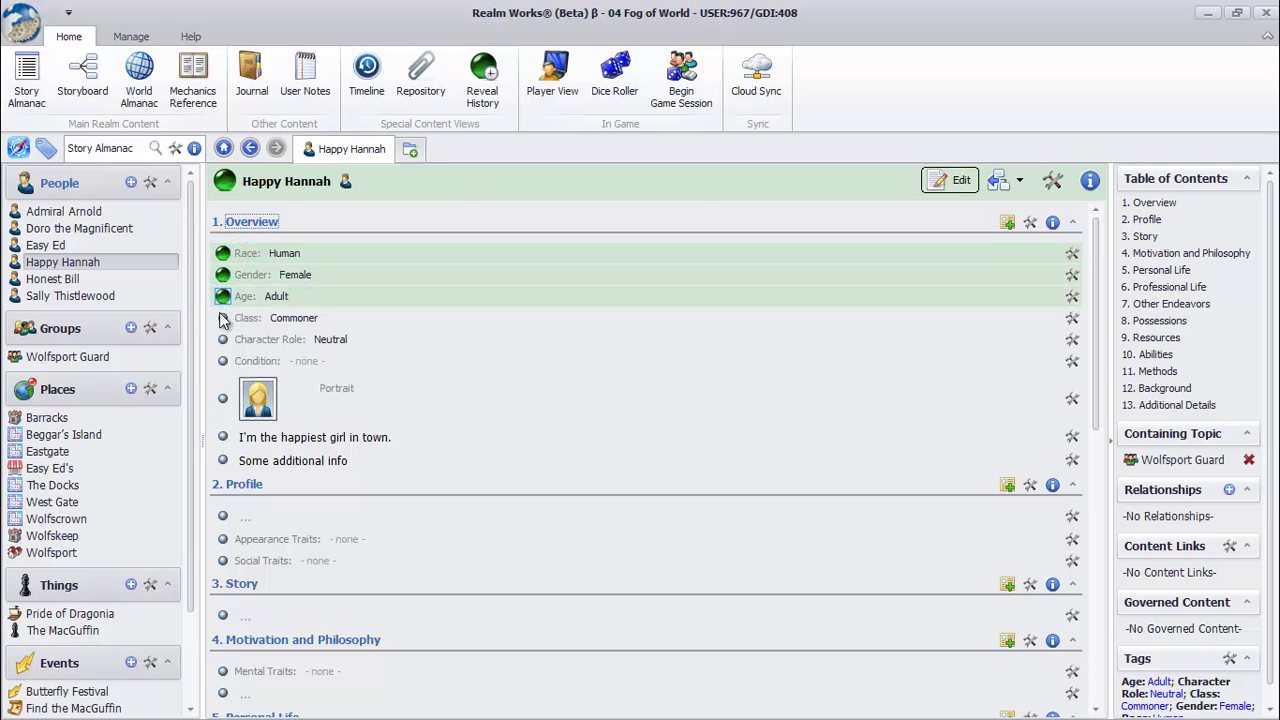
{"action": "left_click", "coordinate": [222, 437]}
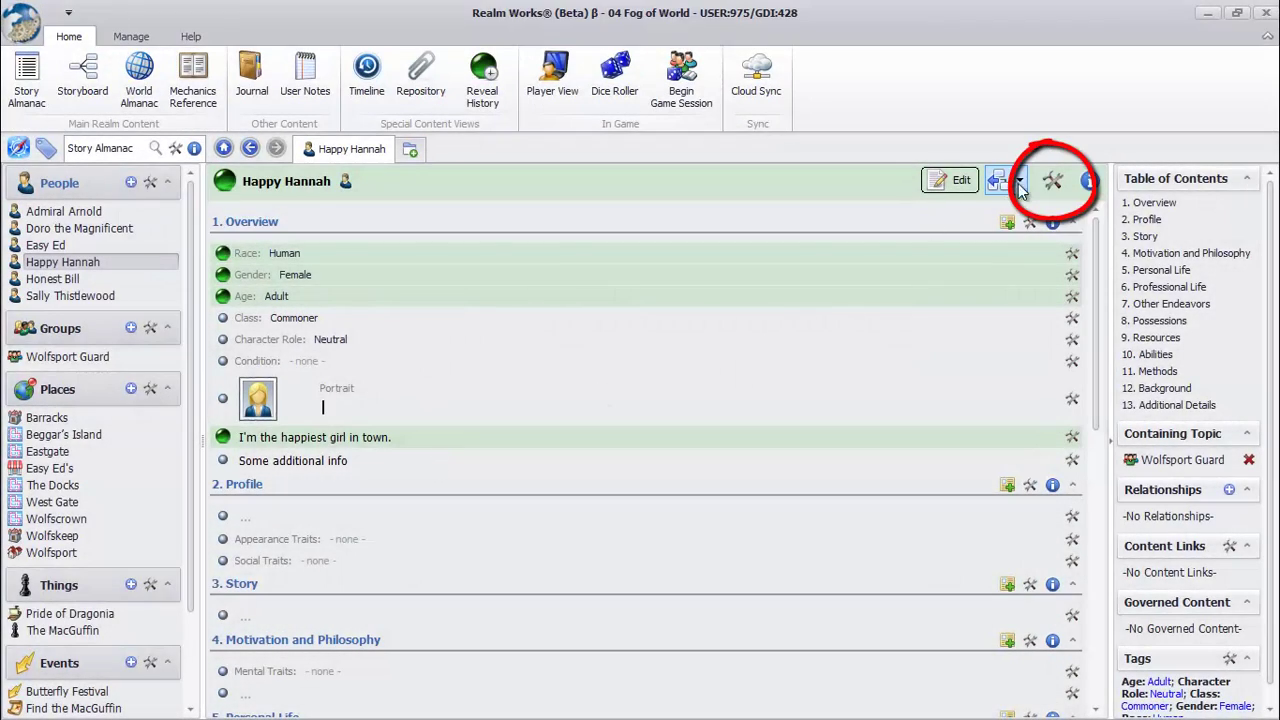
- Show Hannah's card in the Player Preview, enlarged, moved up-left and made active
{"action": "left_click", "coordinate": [1052, 181]}
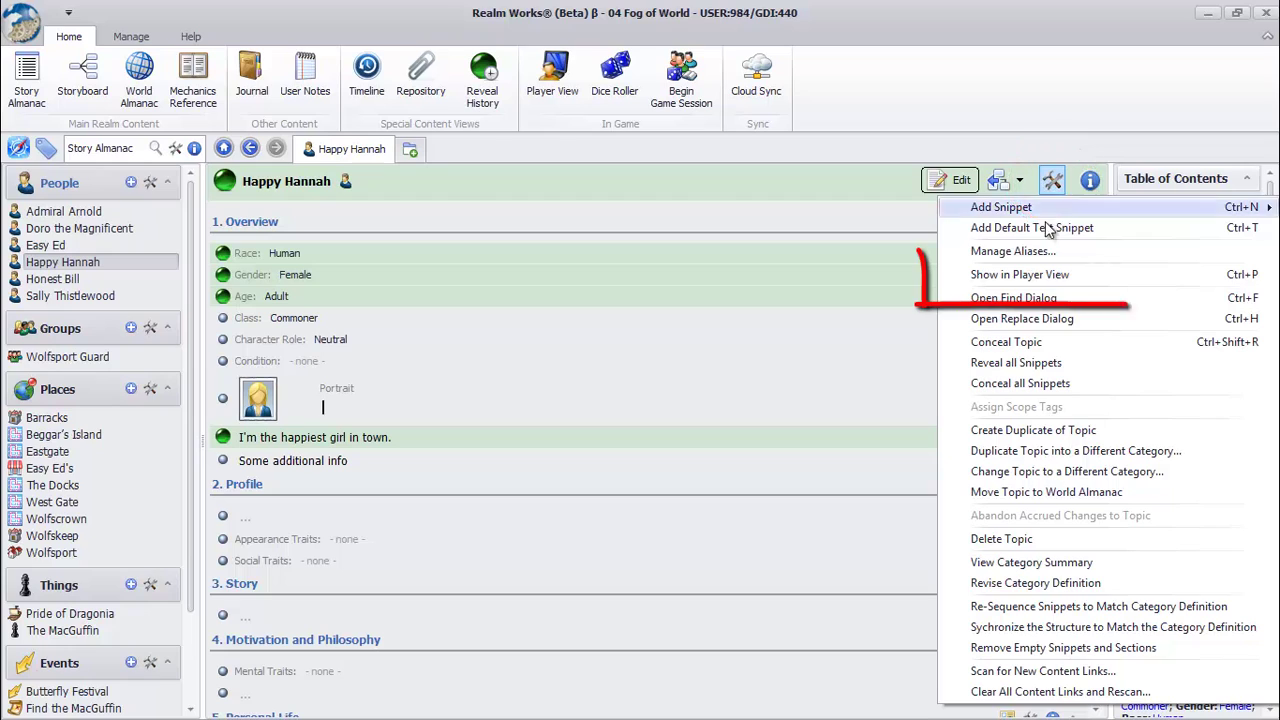
{"action": "left_click", "coordinate": [1047, 274]}
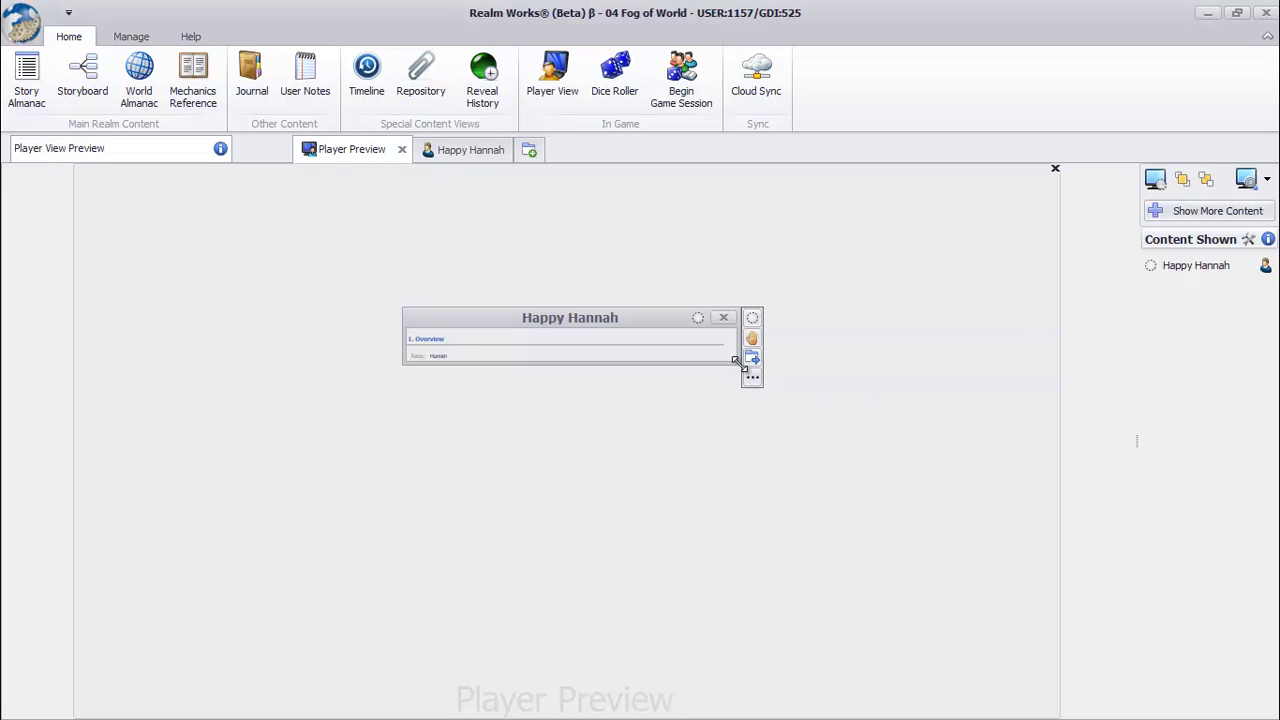
{"action": "left_click_drag", "start_coordinate": [739, 364], "coordinate": [755, 406]}
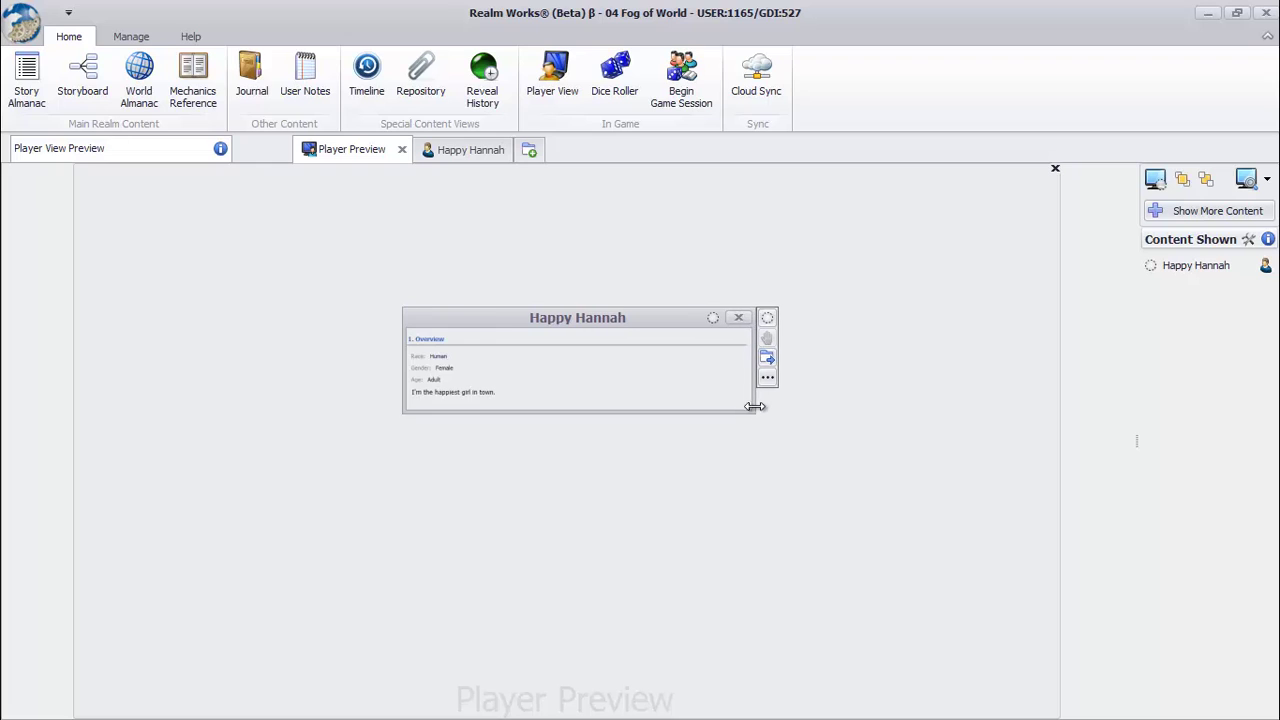
{"action": "left_click_drag", "start_coordinate": [614, 314], "coordinate": [469, 241]}
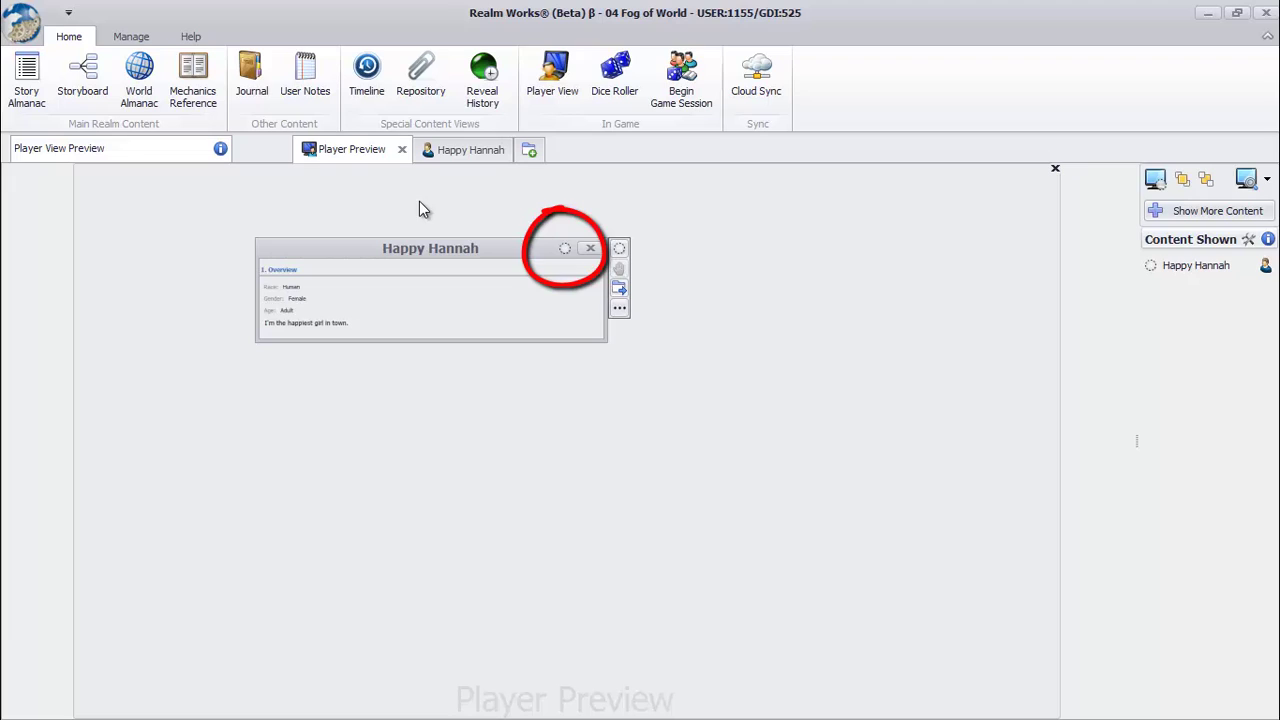
{"action": "left_click", "coordinate": [565, 249]}
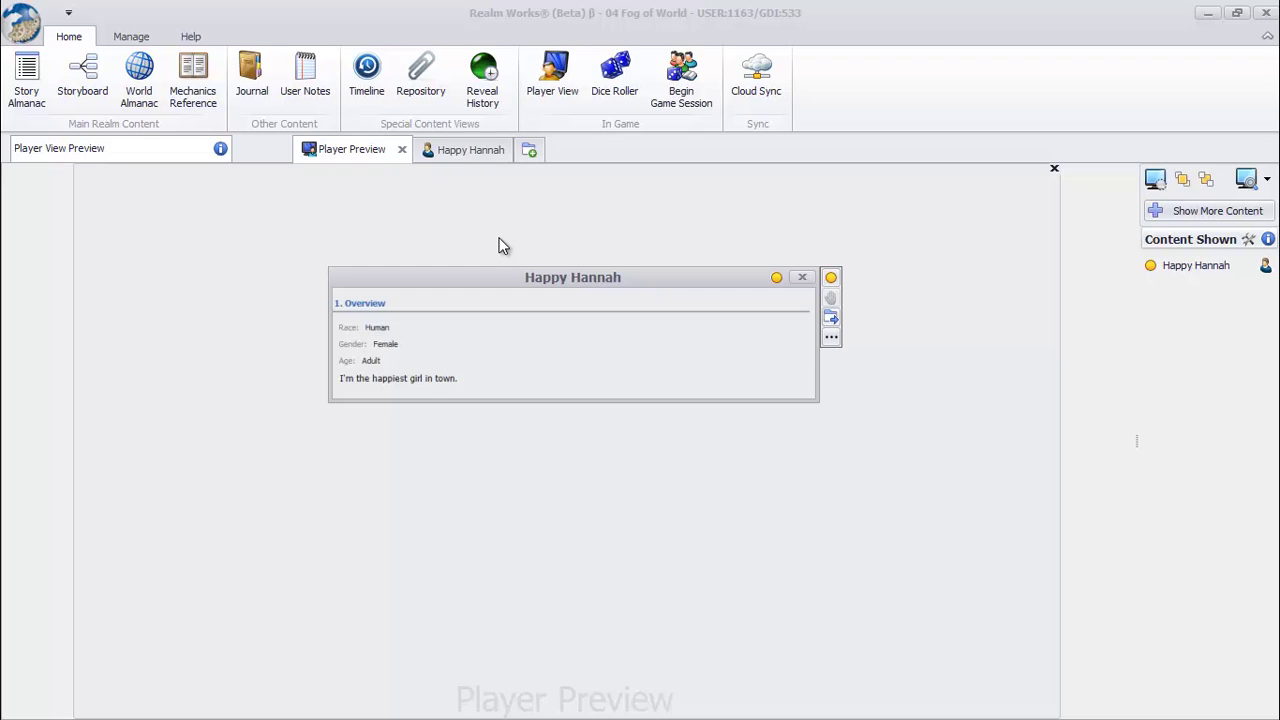
{"action": "left_click", "coordinate": [500, 245]}
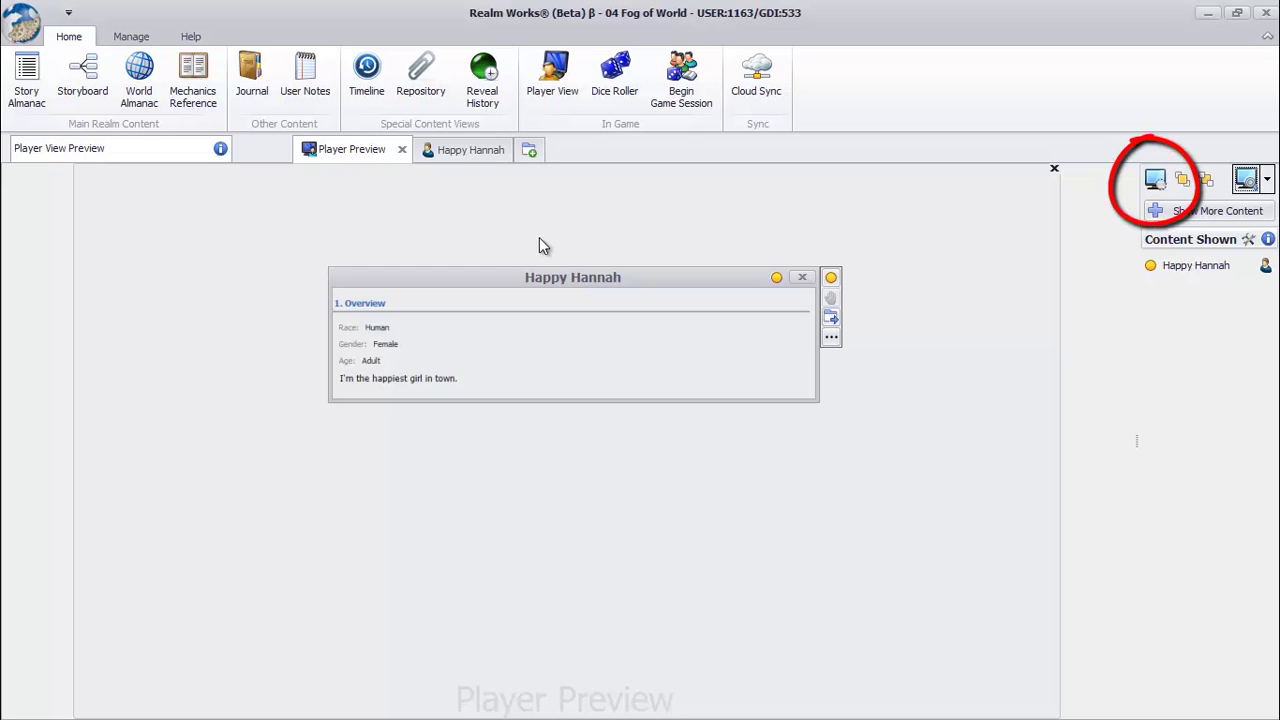
{"action": "left_click", "coordinate": [1155, 179]}
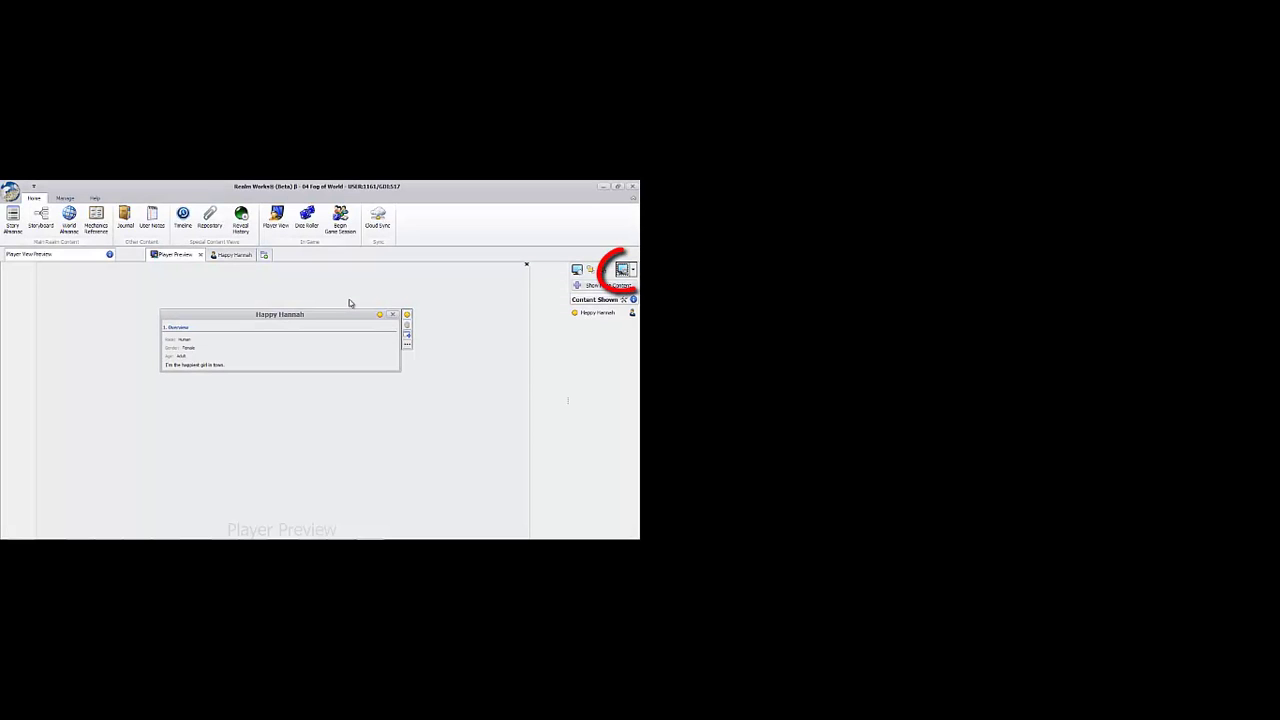
- Run the Player View on Display 2, mirroring Hannah's card as it moves in the preview
{"action": "left_click", "coordinate": [635, 270]}
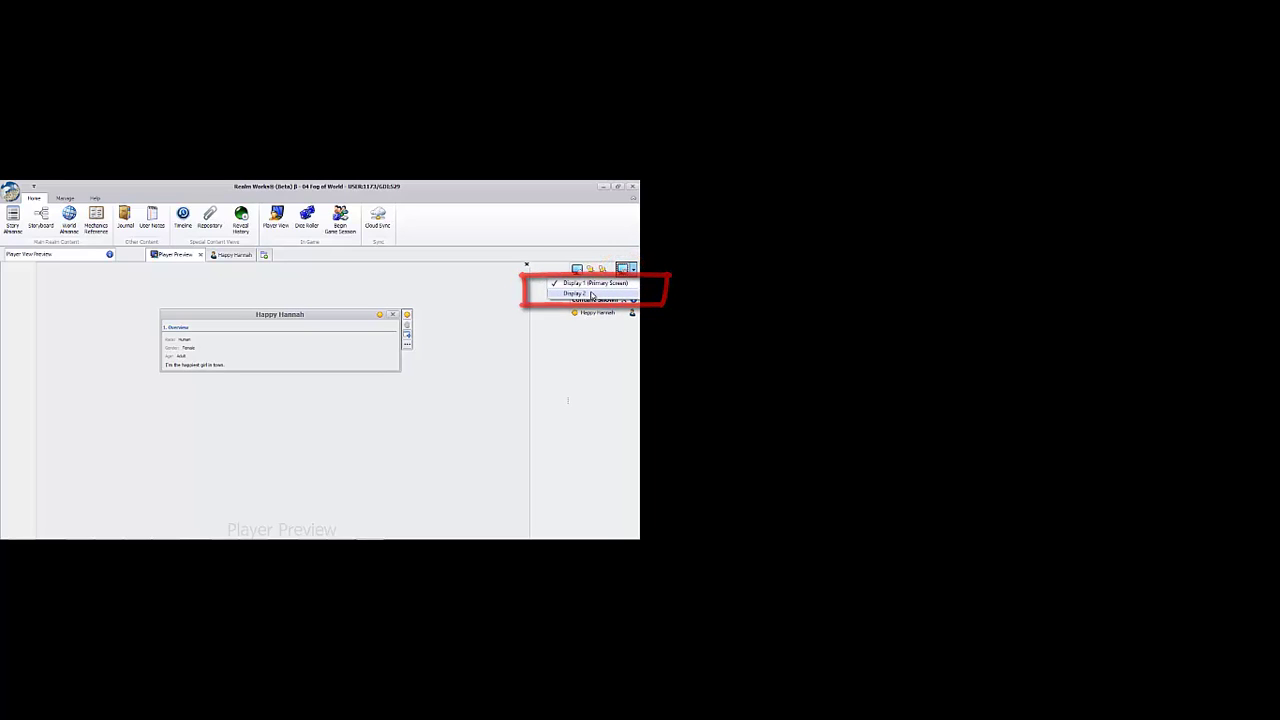
{"action": "left_click", "coordinate": [589, 294]}
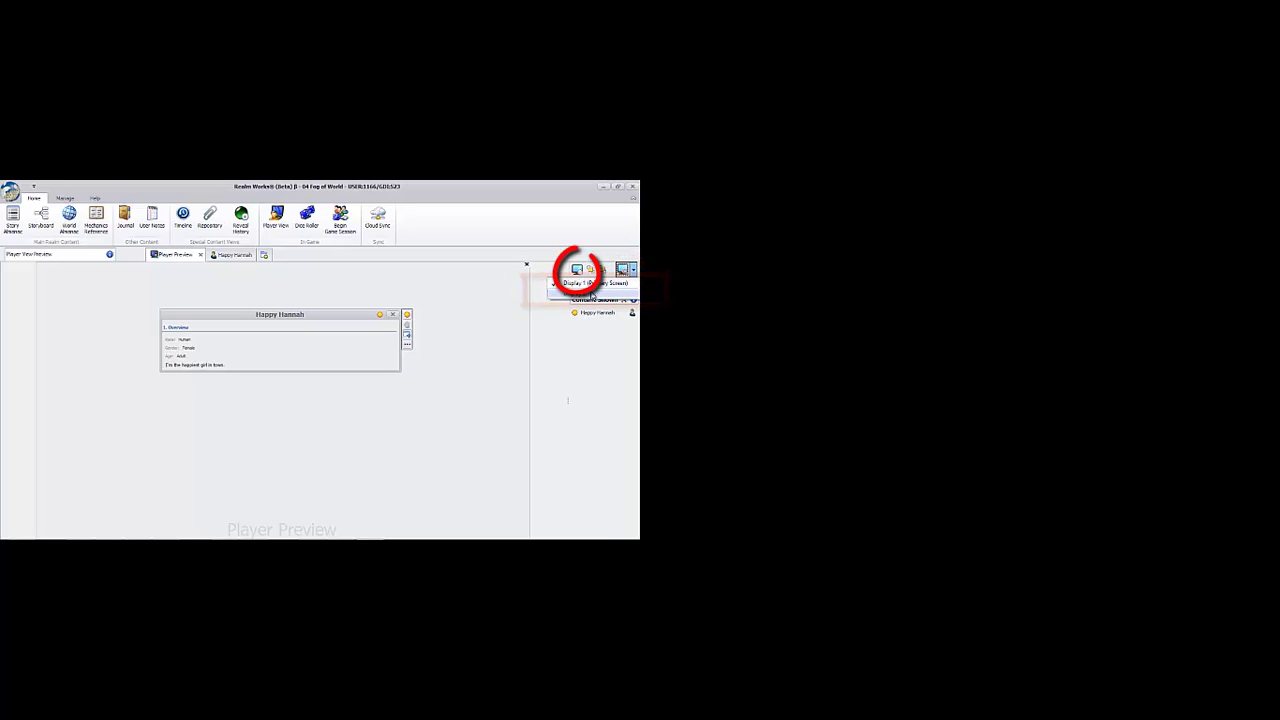
{"action": "left_click", "coordinate": [578, 272]}
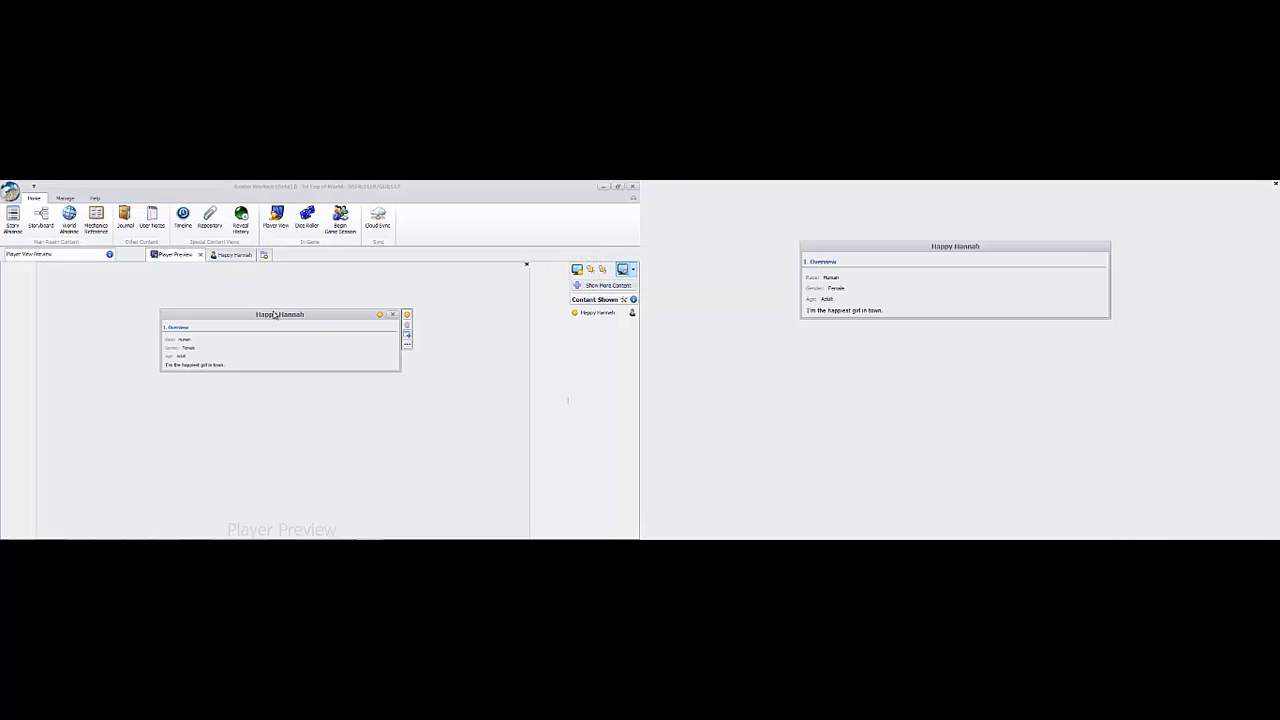
{"action": "left_click_drag", "start_coordinate": [278, 318], "coordinate": [344, 347]}
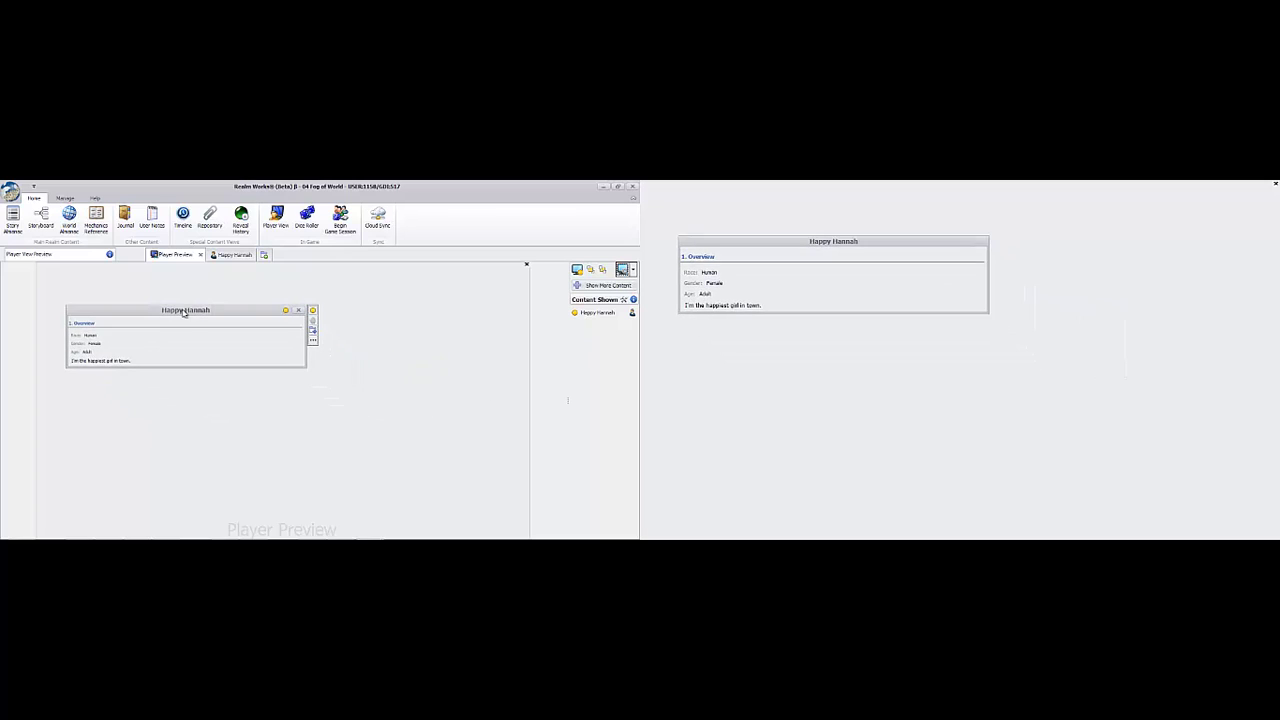
{"action": "left_click_drag", "start_coordinate": [344, 347], "coordinate": [337, 318]}
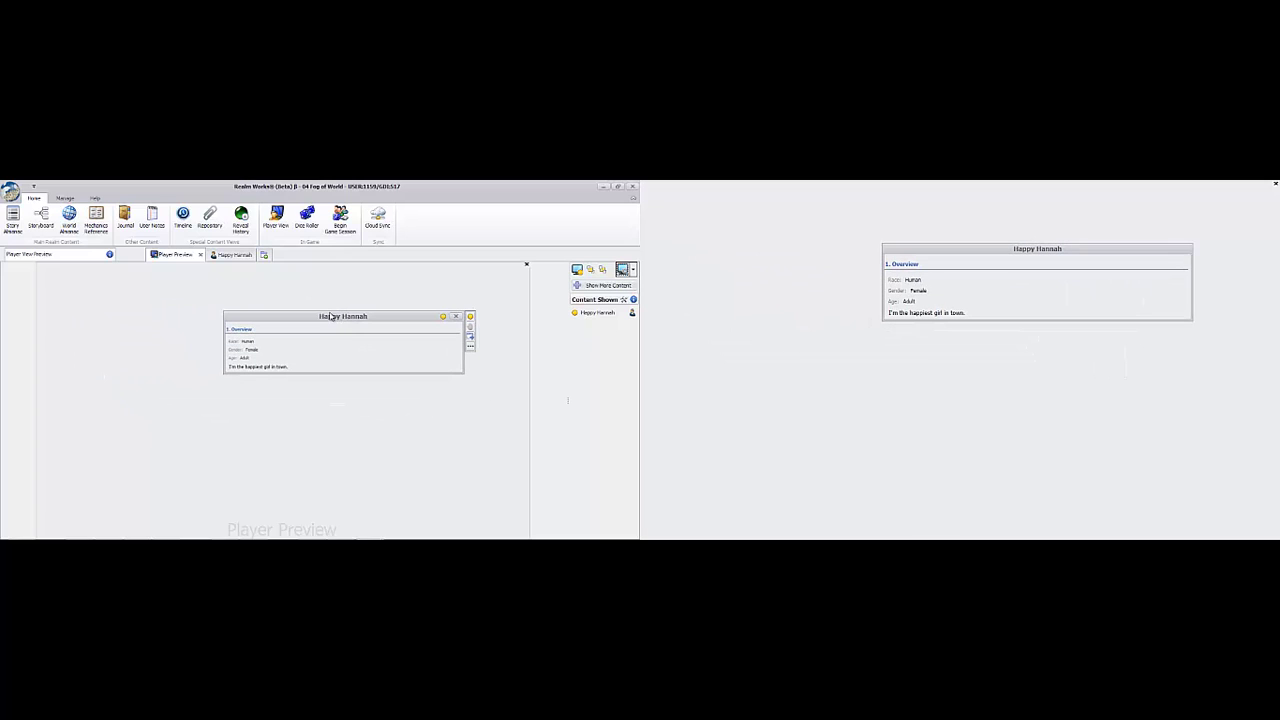
- Return to Happy Hannah's topic and browse Overview snippet types without adding one
{"action": "left_click", "coordinate": [217, 256]}
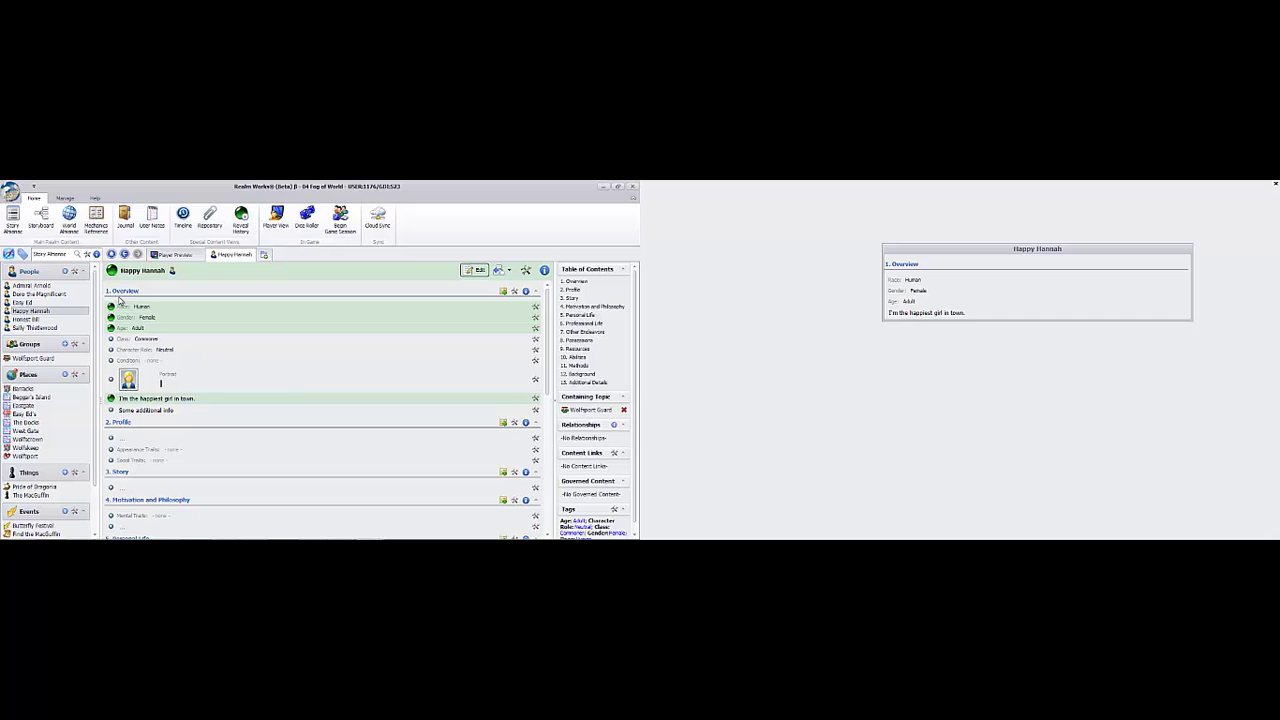
{"action": "left_click", "coordinate": [58, 321]}
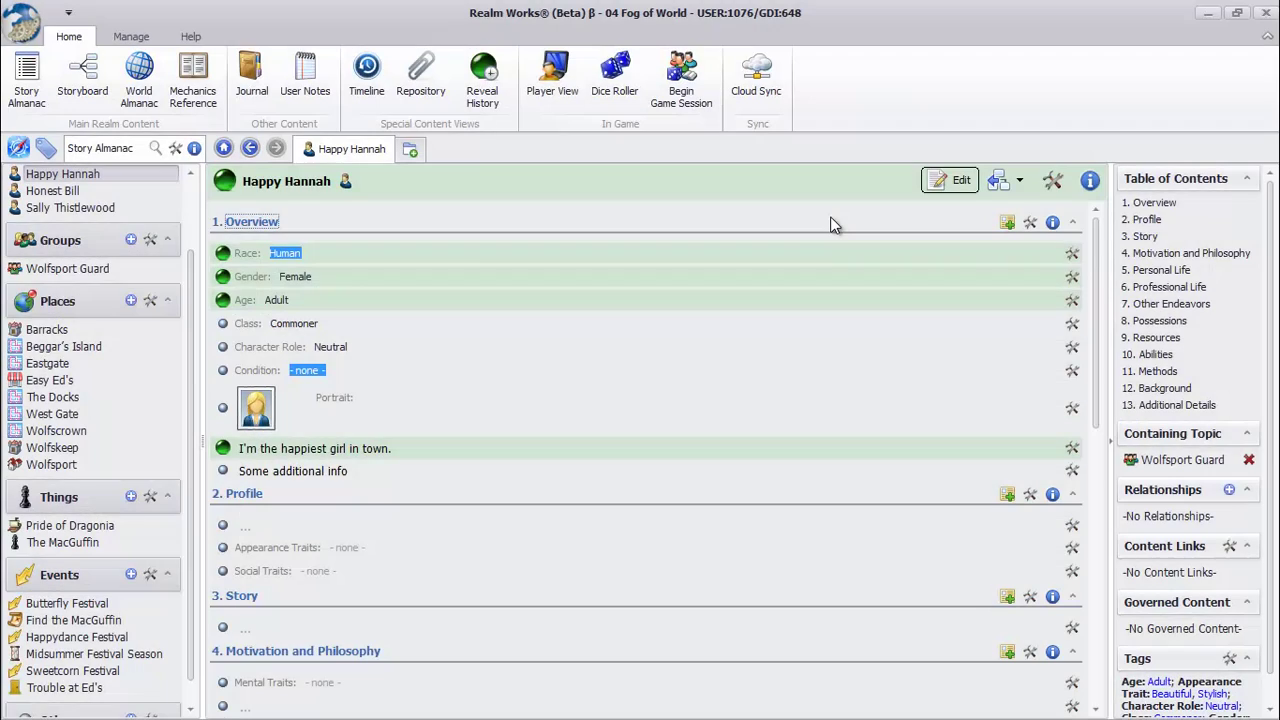
{"action": "left_click", "coordinate": [1007, 222]}
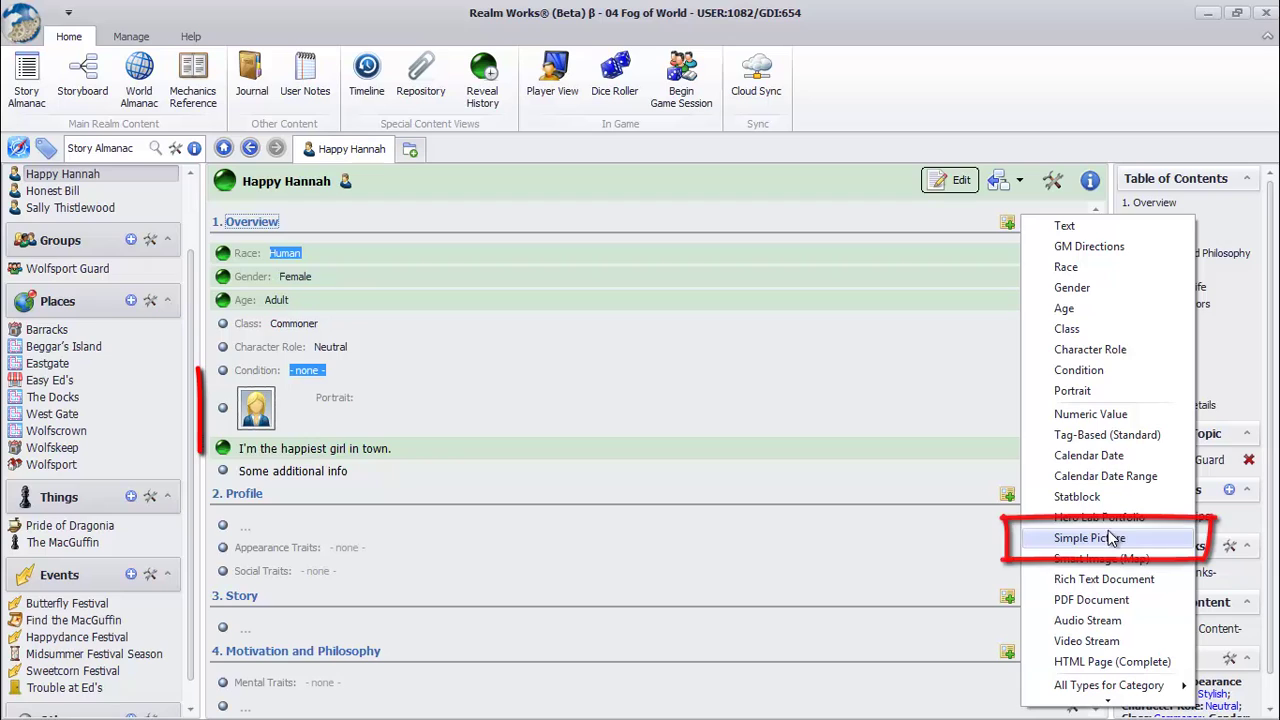
{"action": "left_click", "coordinate": [787, 322]}
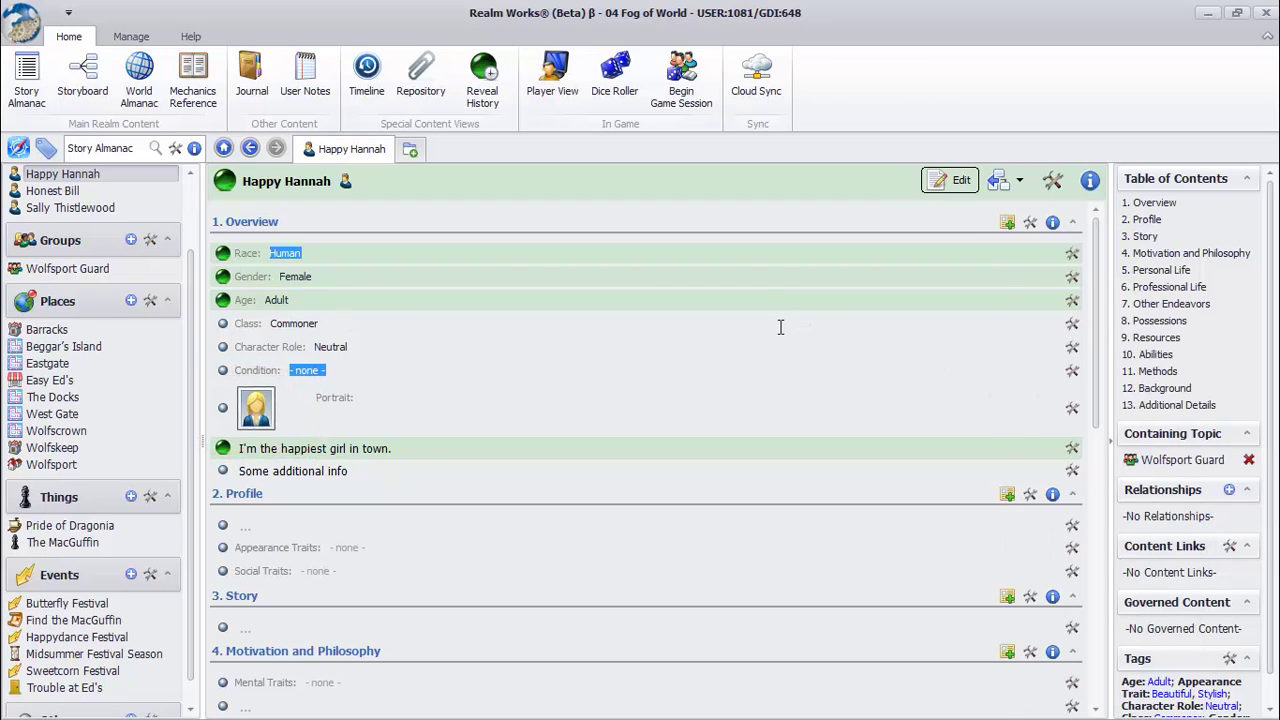
- Set Hannah's portrait to Half-Elf - Female - Armor.jpg and save the topic
{"action": "left_click", "coordinate": [952, 181]}
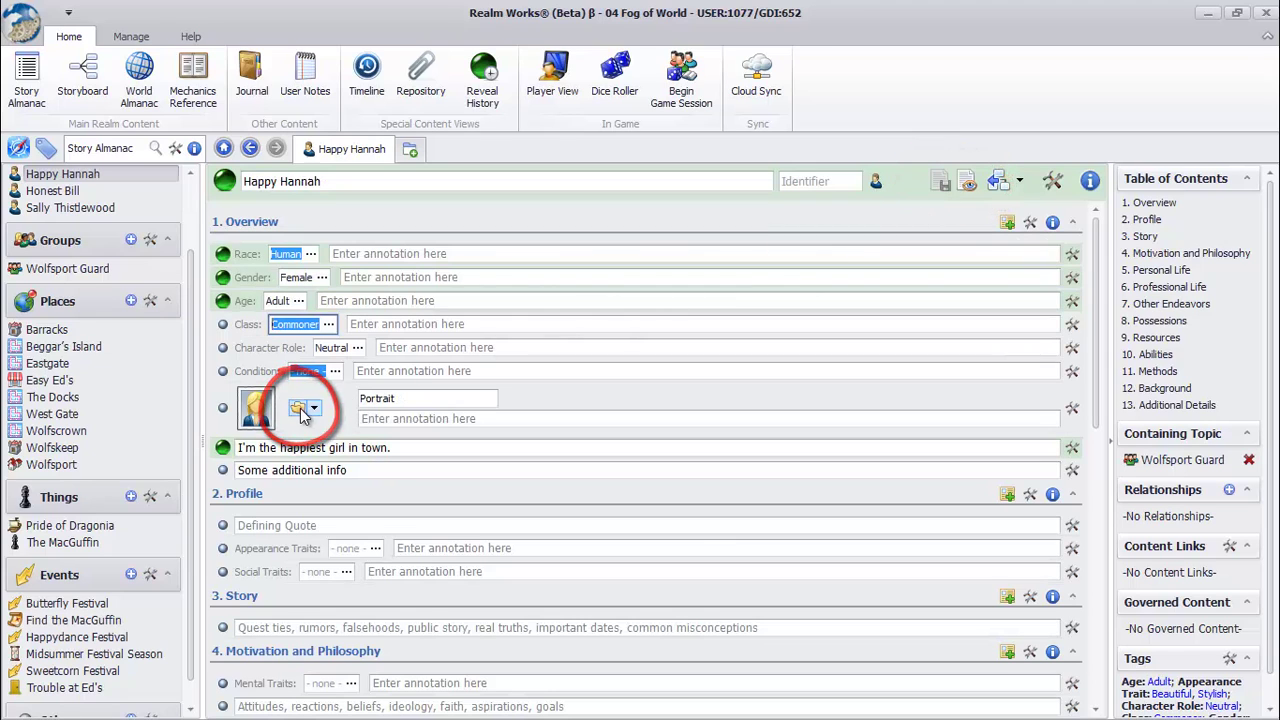
{"action": "left_click", "coordinate": [300, 408]}
{"action": "left_click", "coordinate": [548, 400]}
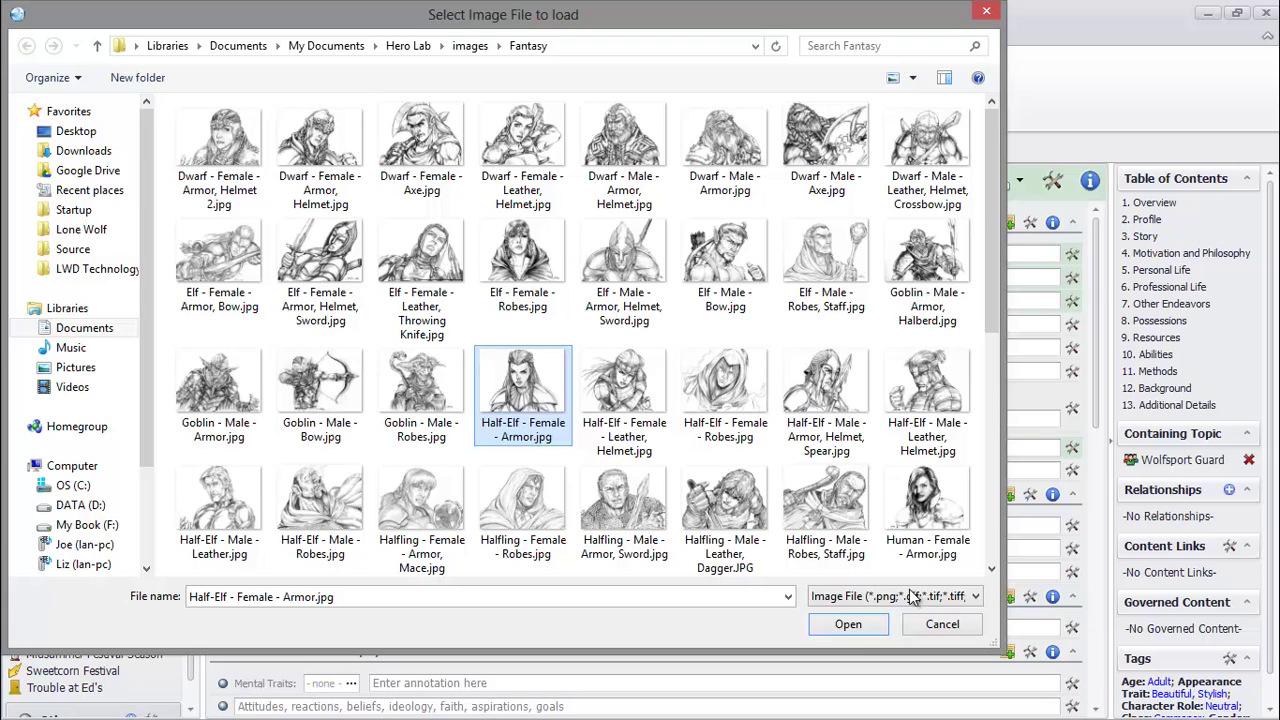
{"action": "left_click", "coordinate": [848, 624]}
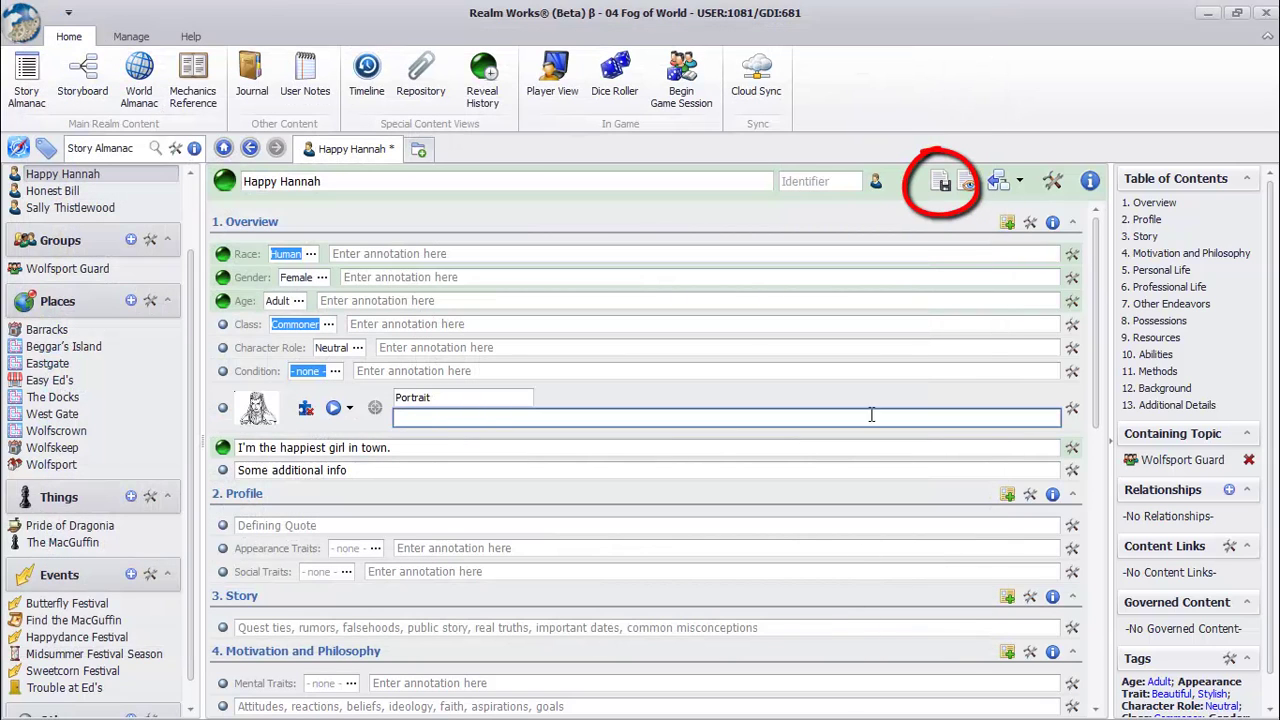
{"action": "left_click", "coordinate": [942, 182]}
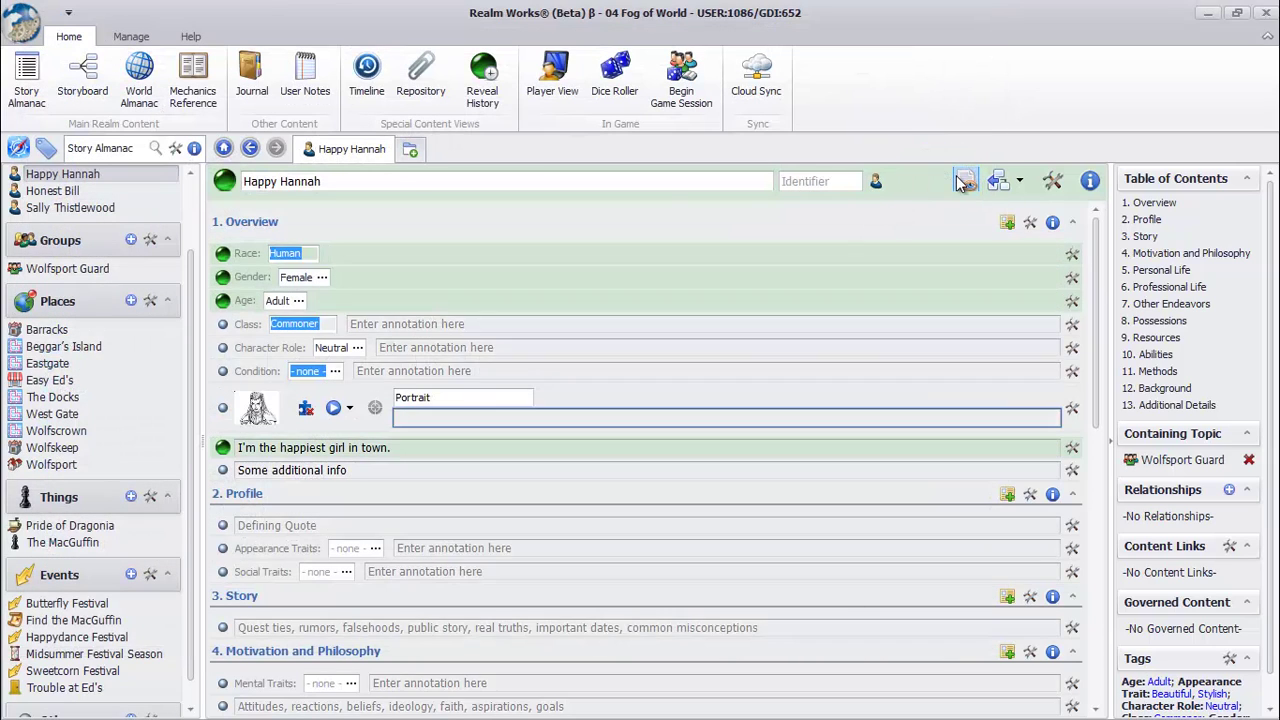
- Reveal the new portrait and show it beside Hannah's card in a full-screen Player View
{"action": "left_click", "coordinate": [222, 409]}
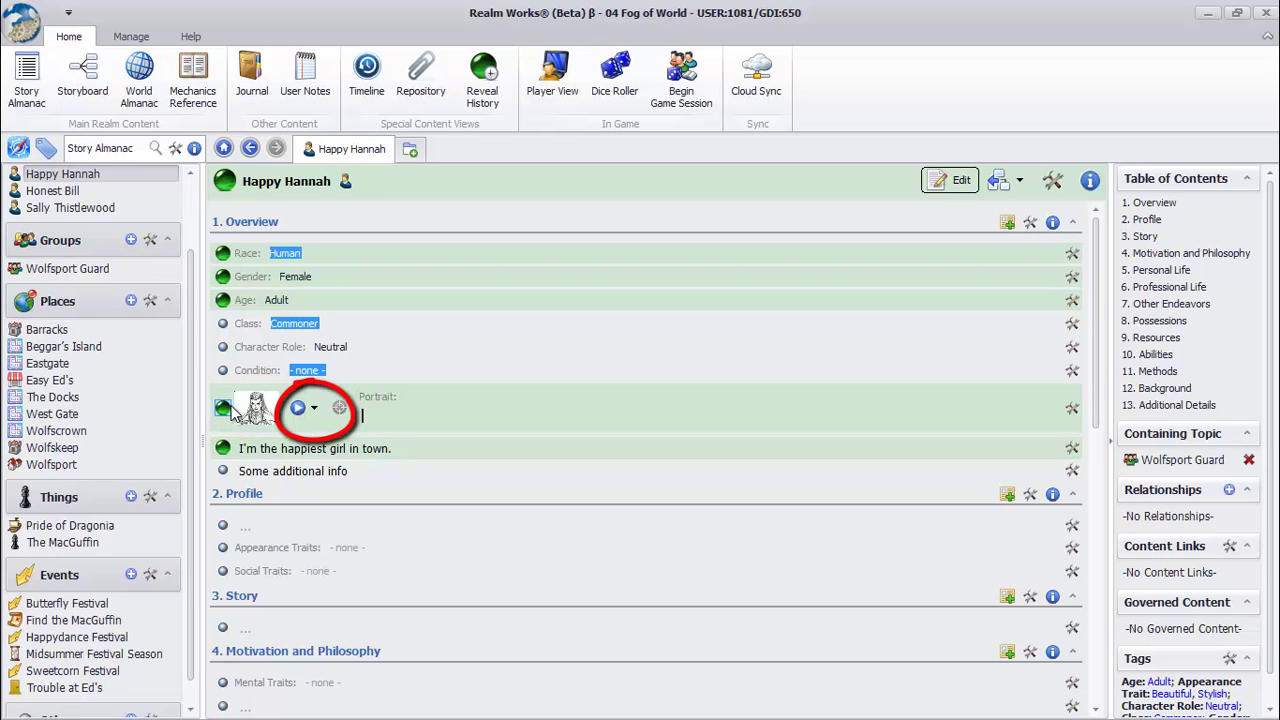
{"action": "left_click", "coordinate": [314, 408]}
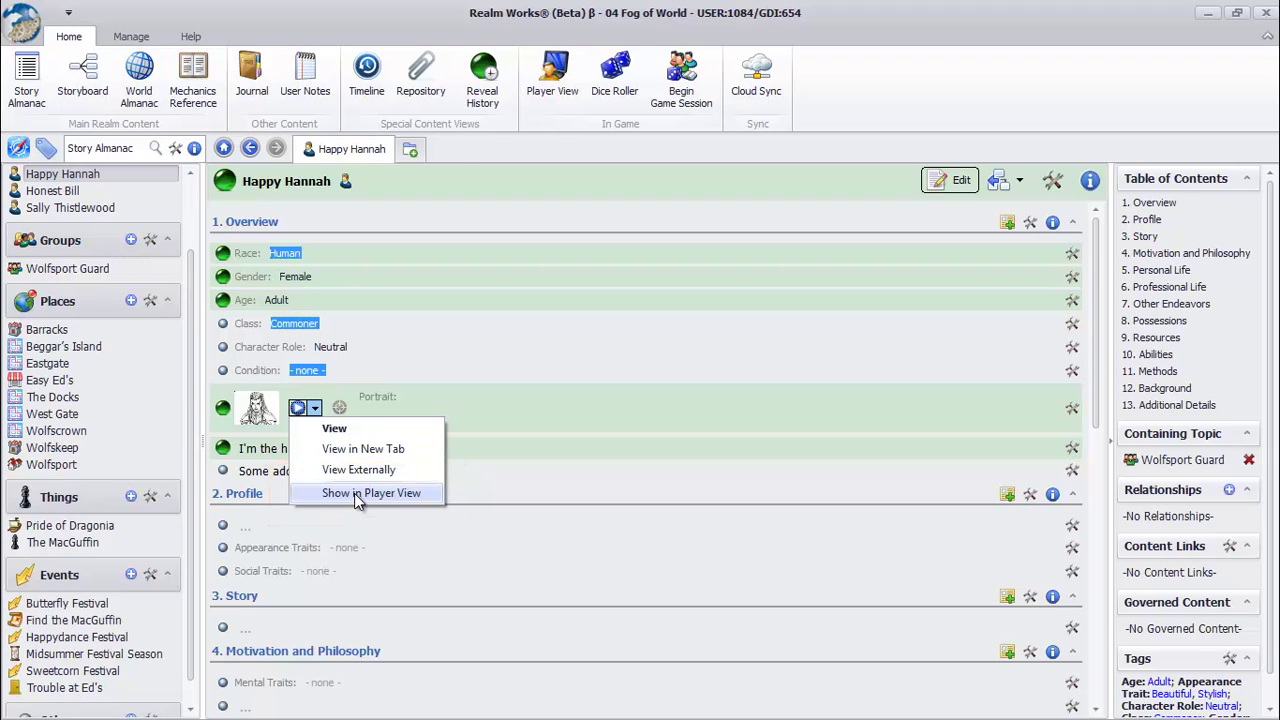
{"action": "left_click", "coordinate": [353, 493]}
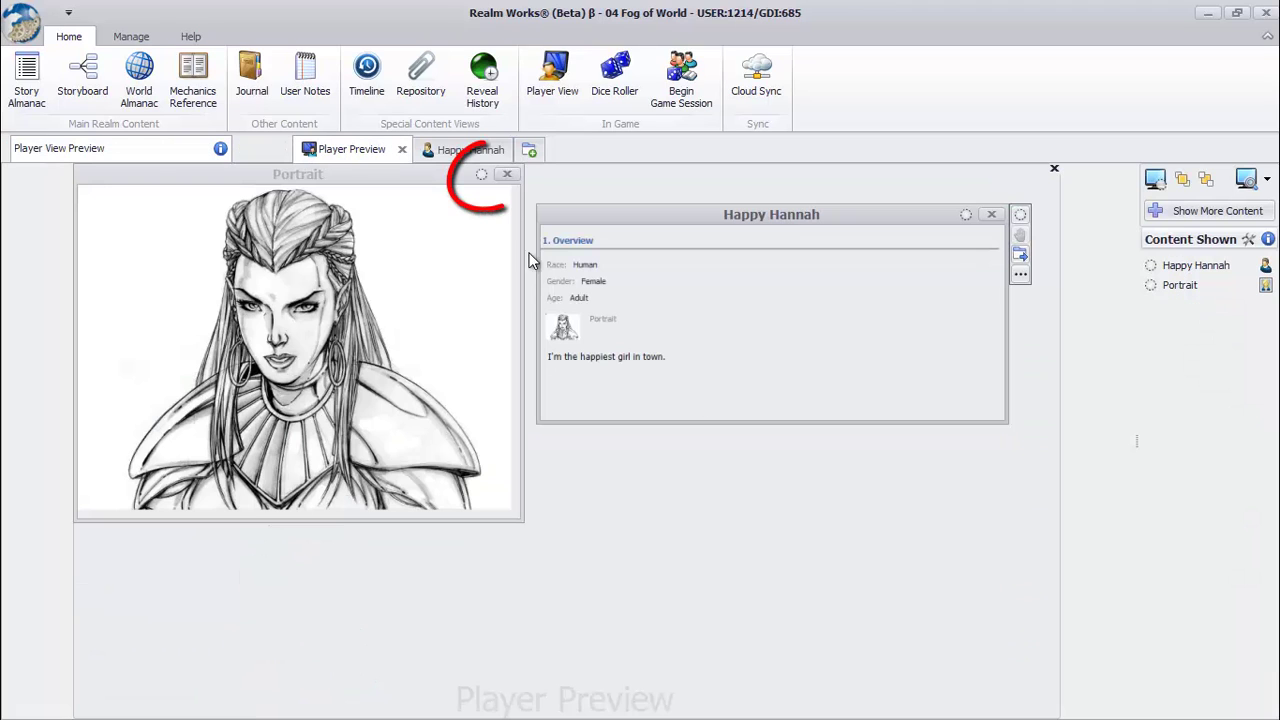
{"action": "left_click", "coordinate": [974, 243]}
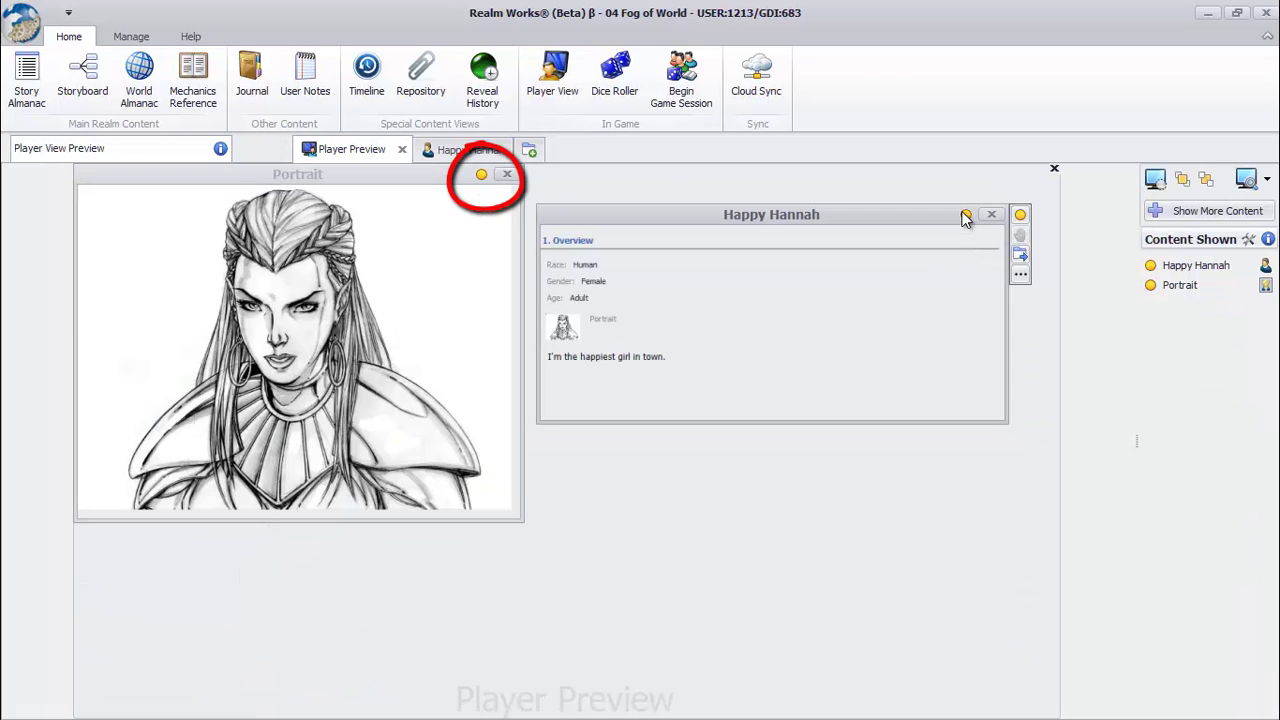
{"action": "left_click", "coordinate": [1155, 178]}
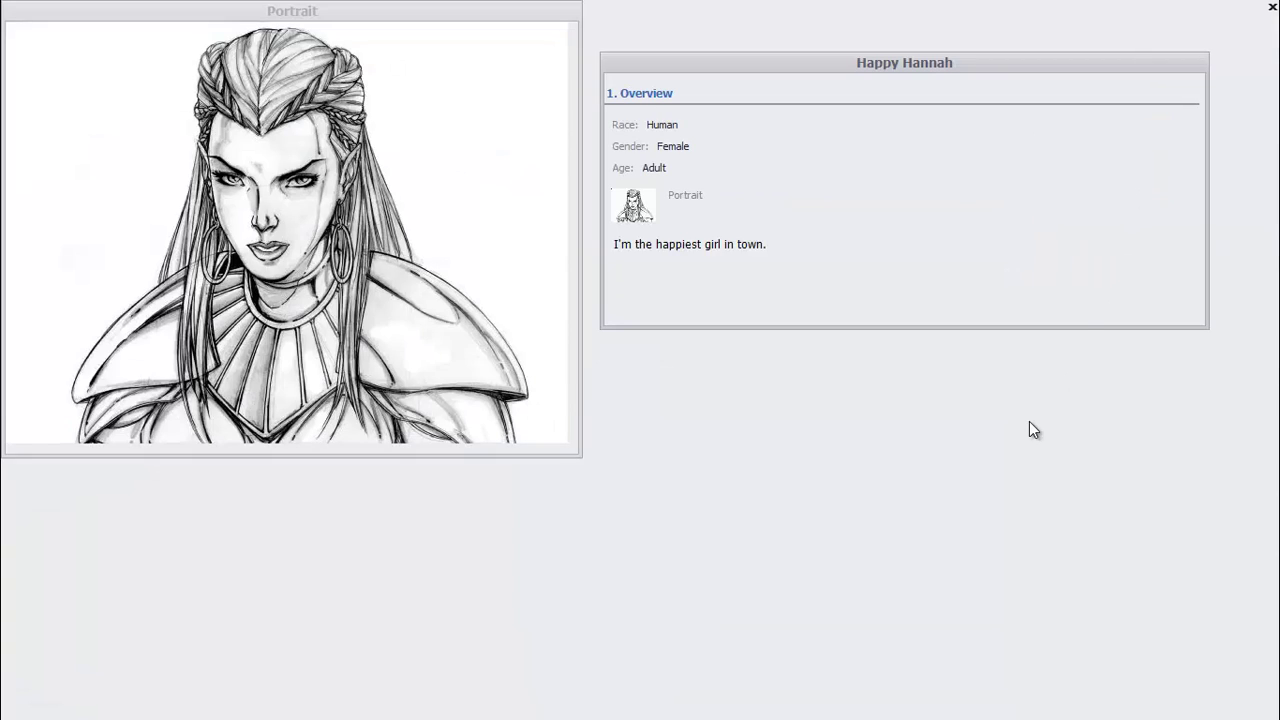